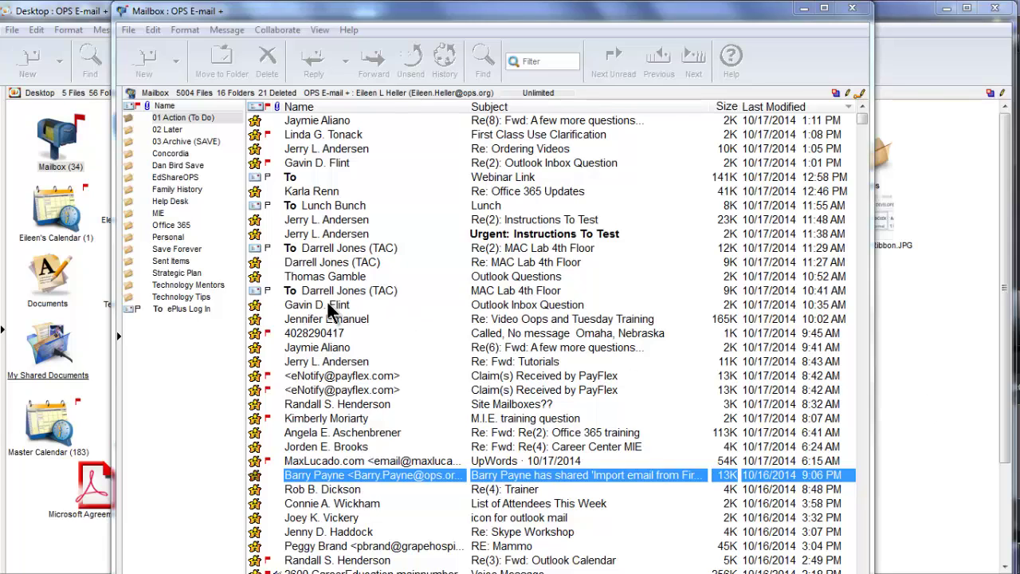
Open the Save Forever folder from the FirstClass mailbox
double_click(160, 249)
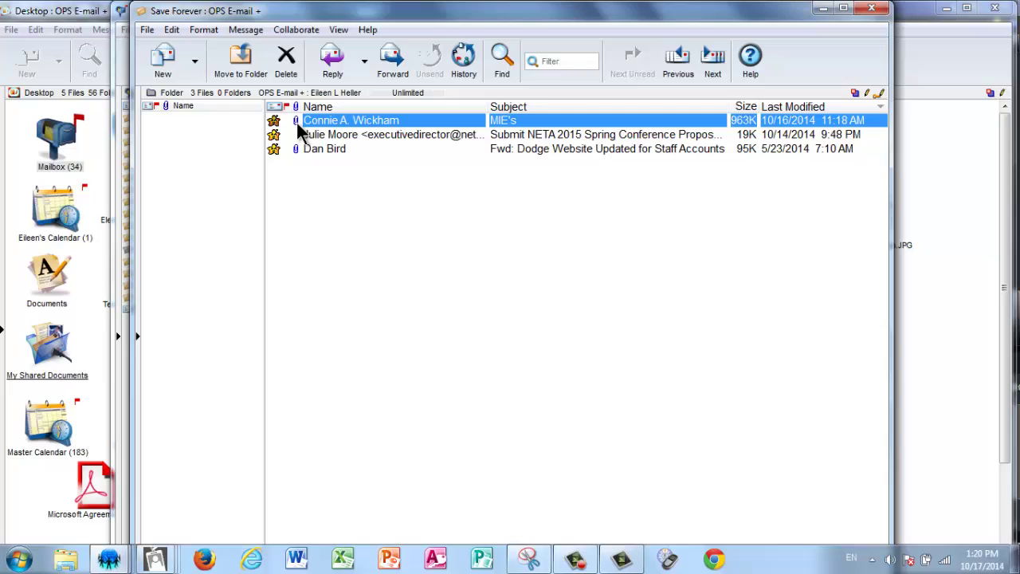
Select all three Save Forever messages, combine them with Summarize Selected, and scroll the summary
shift+click(318, 150)
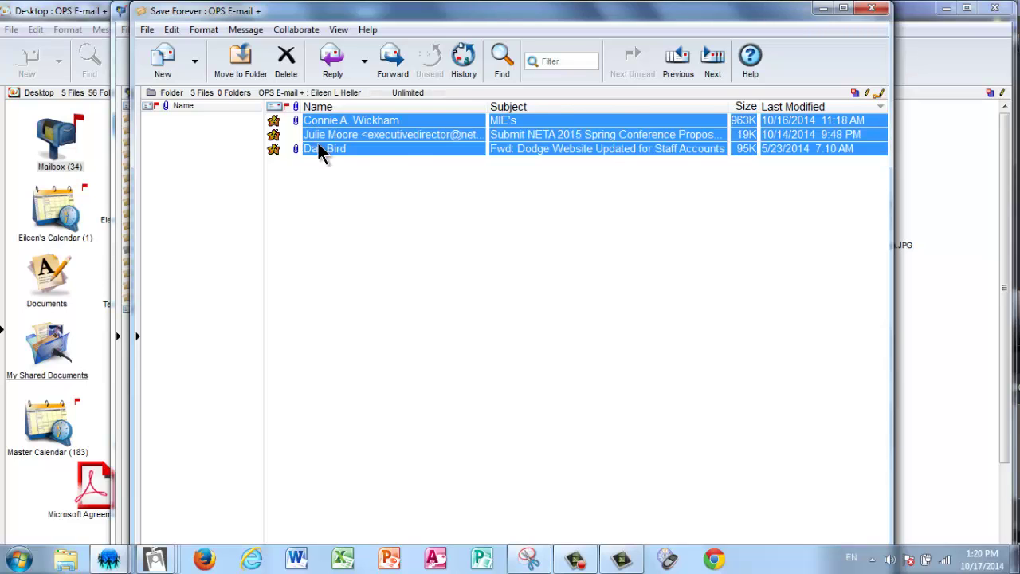
right_click(318, 148)
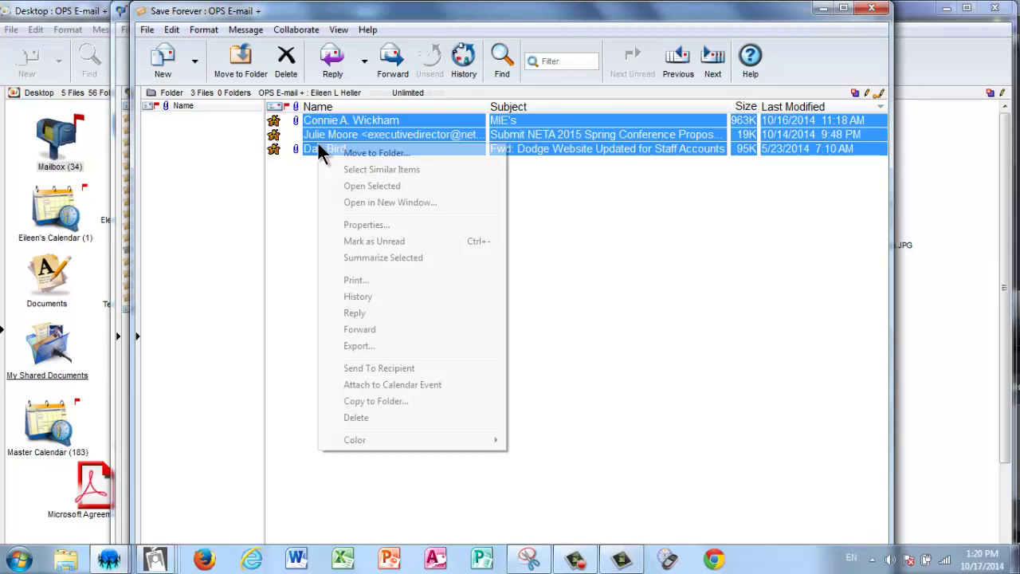
click(374, 259)
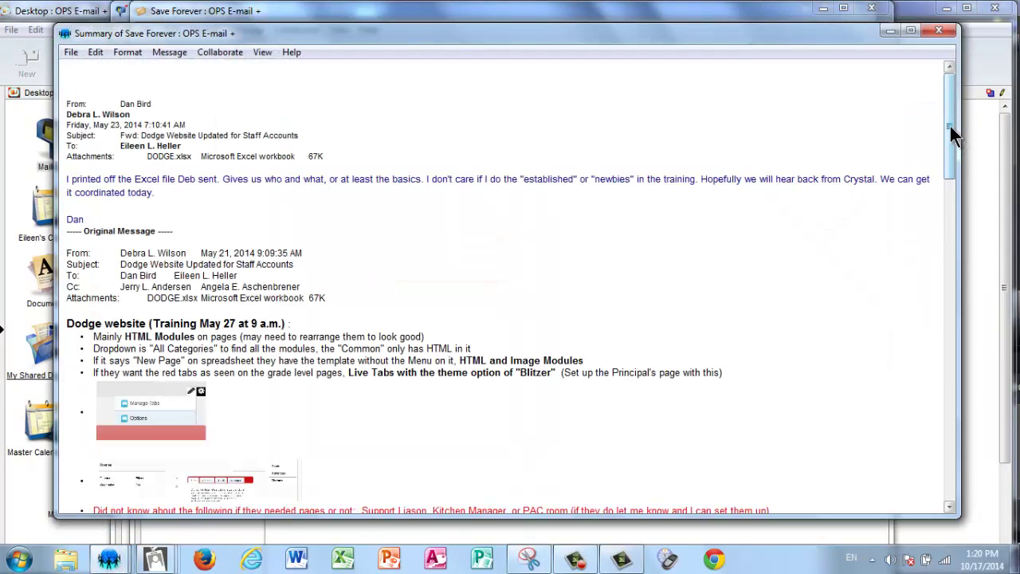
mouse_move(950, 125)
mouse_down()
mouse_move(979, 465)
mouse_move(952, 117)
mouse_up()
Export the summary to the Desktop under the default name 'Summary of Save Forever _ OPS E_mail +'
click(70, 50)
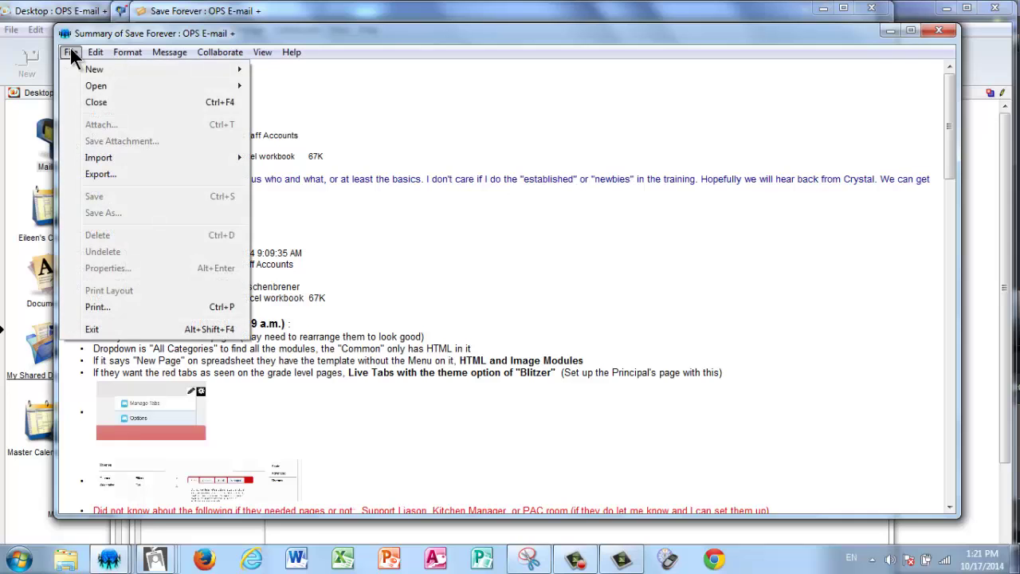
click(117, 176)
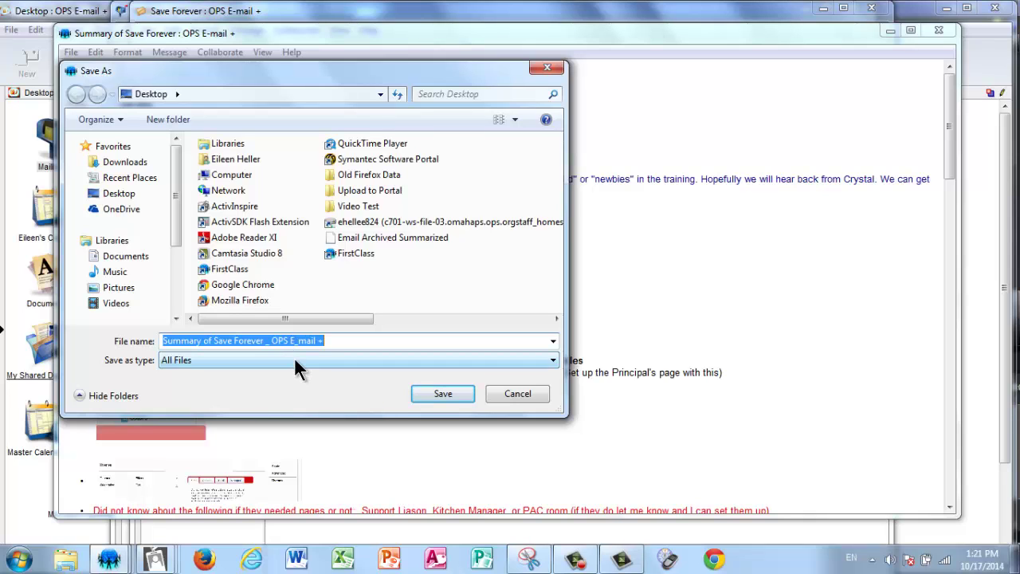
click(426, 393)
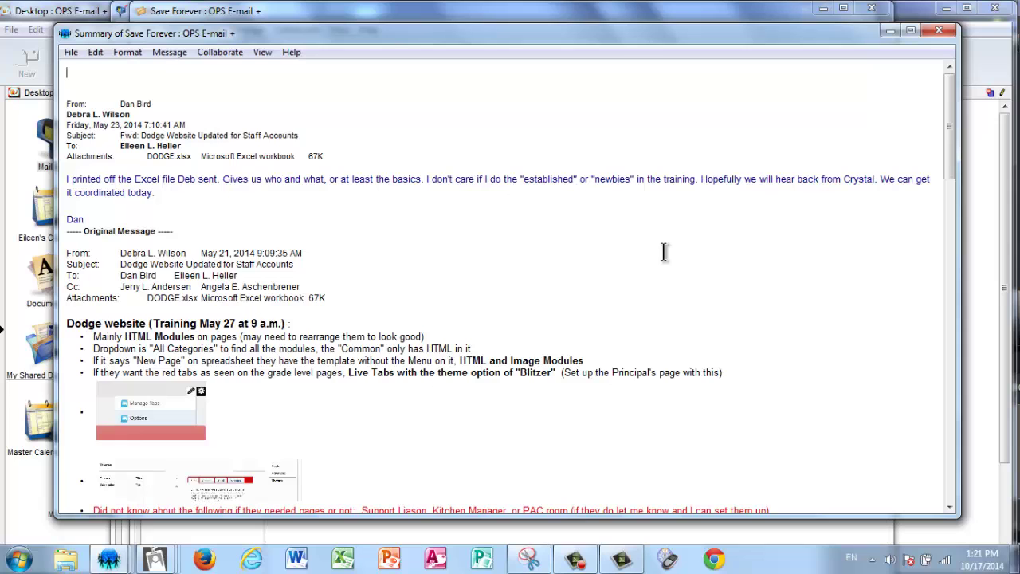
Close the summary and find the Summary of Save Forever text file on the Desktop in Explorer
click(938, 31)
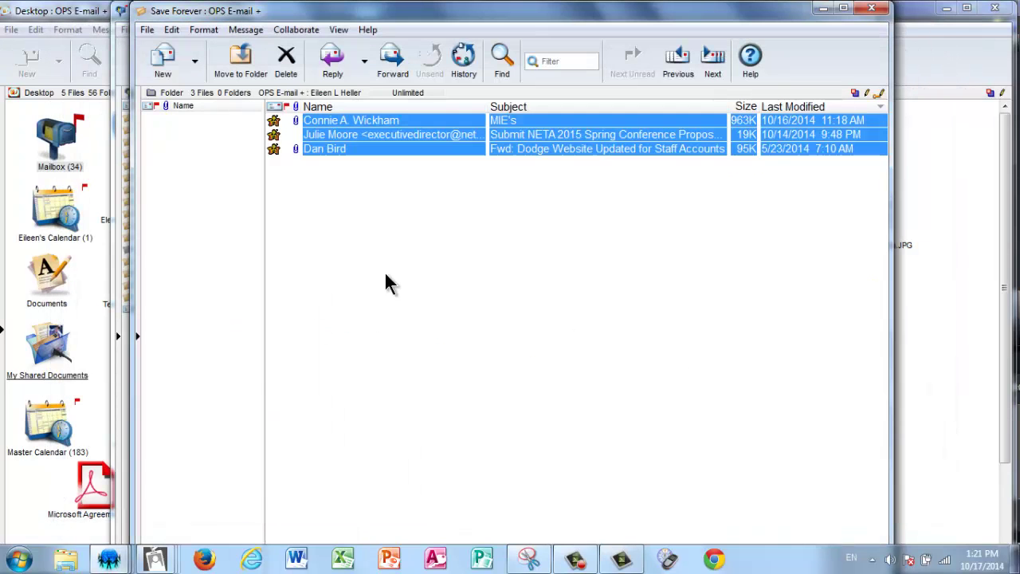
click(76, 561)
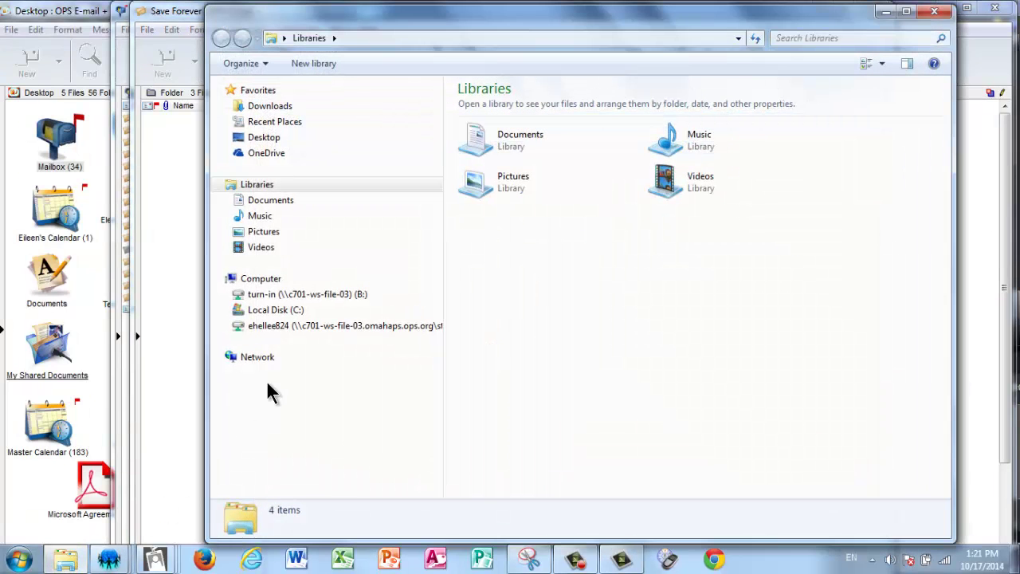
click(277, 139)
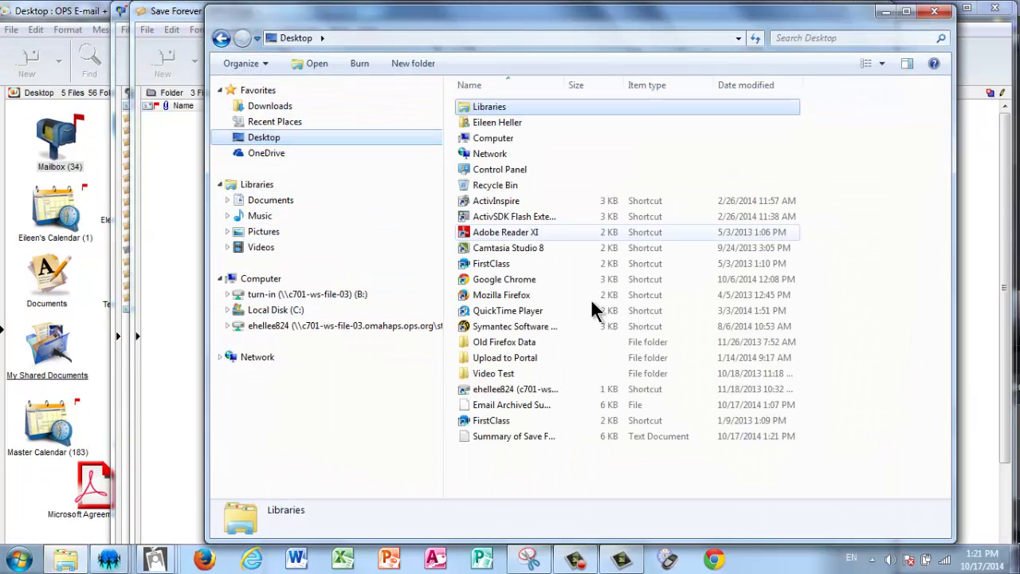
click(526, 434)
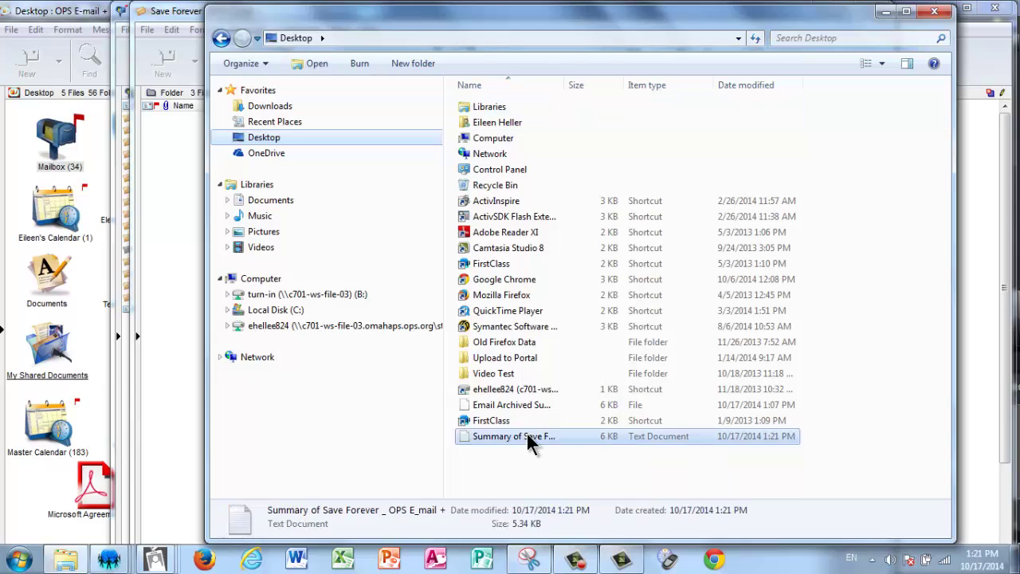
double_click(527, 433)
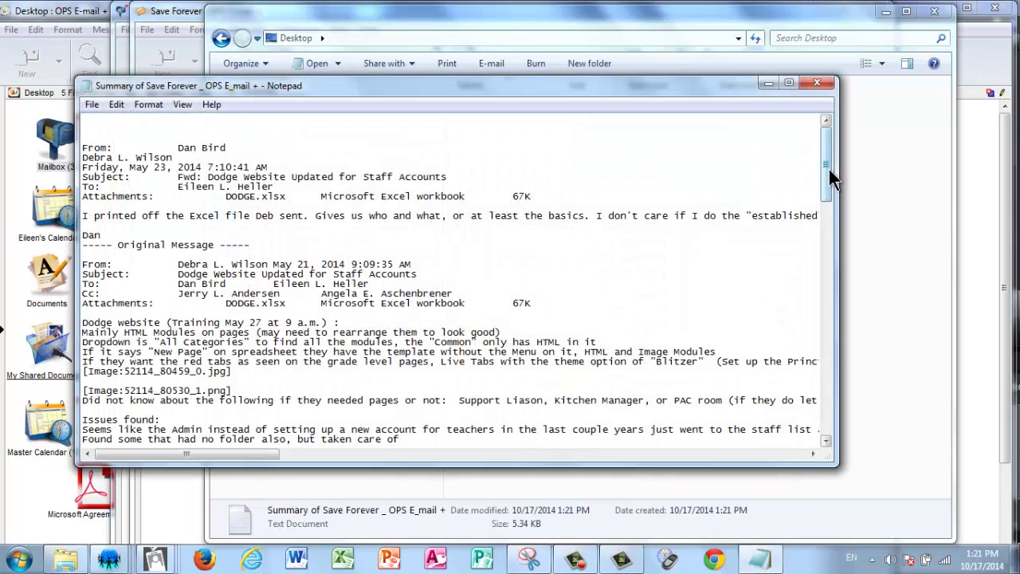
mouse_move(826, 166)
mouse_down()
mouse_move(847, 400)
mouse_move(829, 166)
mouse_up()
click(817, 82)
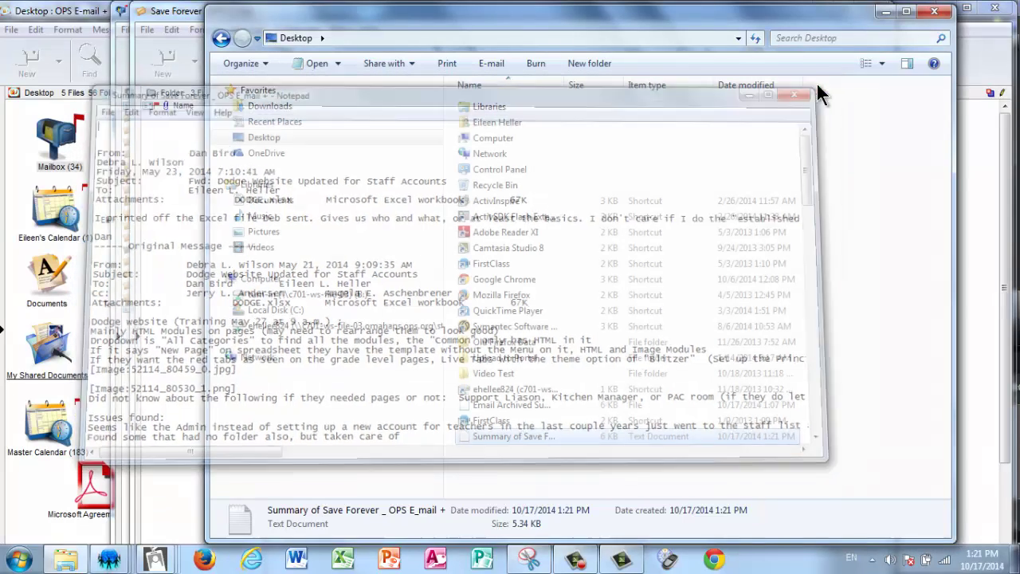
Close Explorer and export the three selected messages with their attachments to the Desktop
click(934, 11)
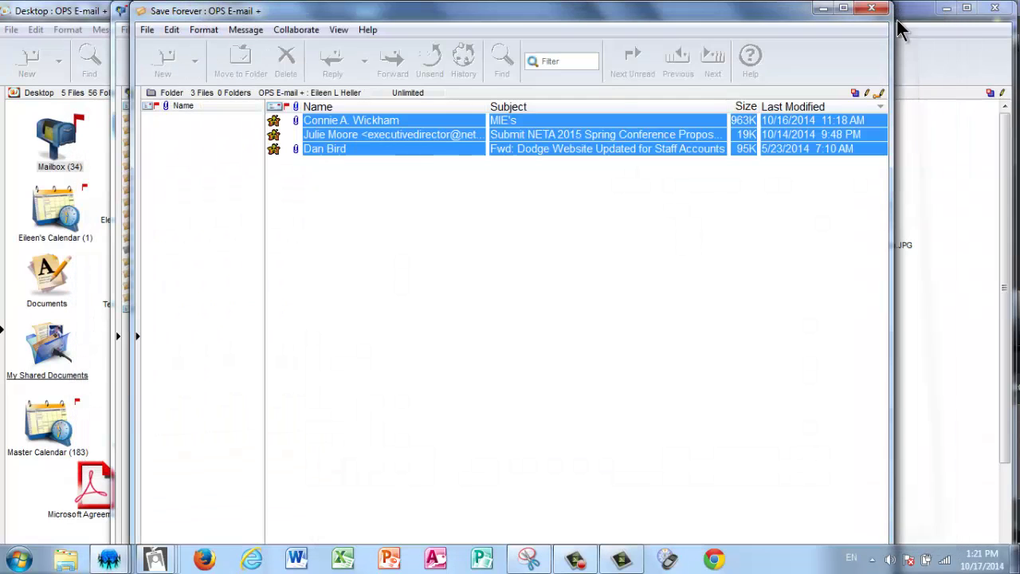
right_click(420, 137)
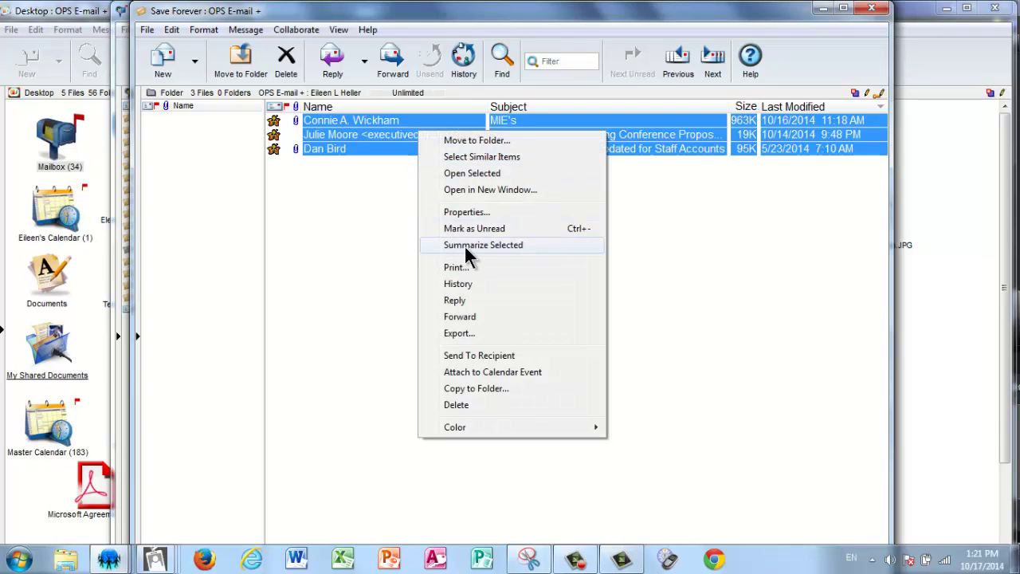
click(459, 334)
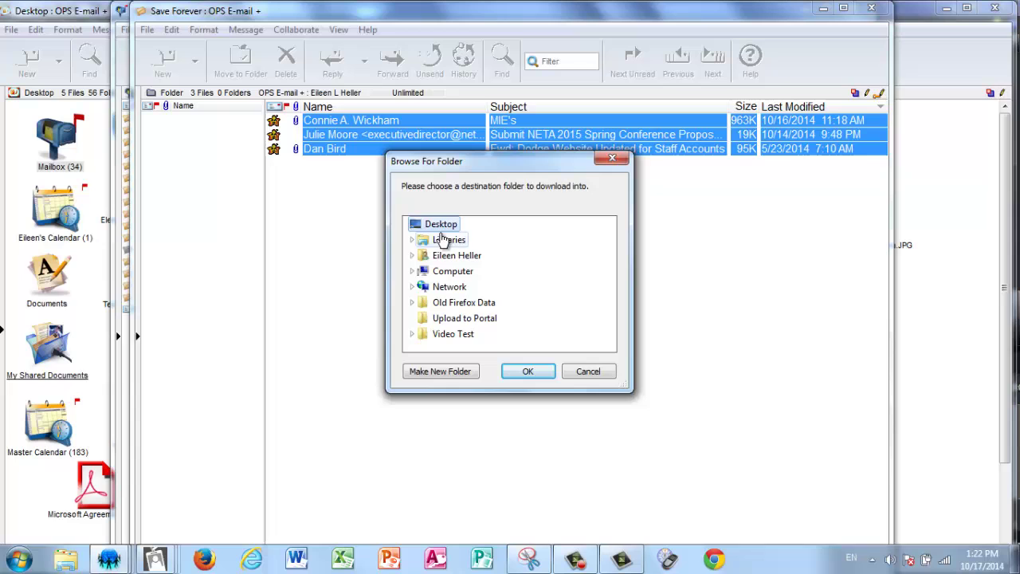
click(526, 371)
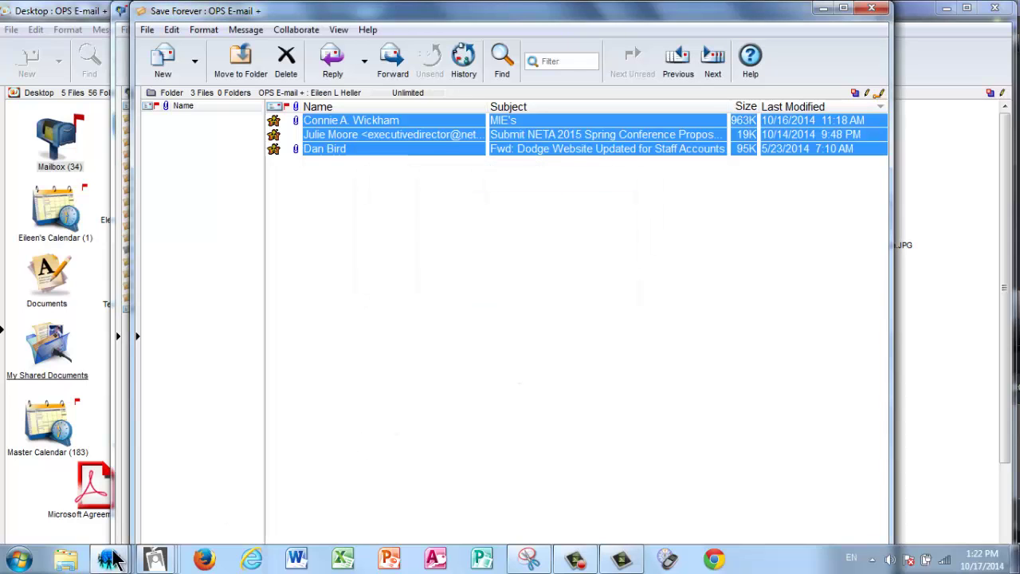
In Explorer, open the MIE's exported message folder on the Desktop
click(64, 561)
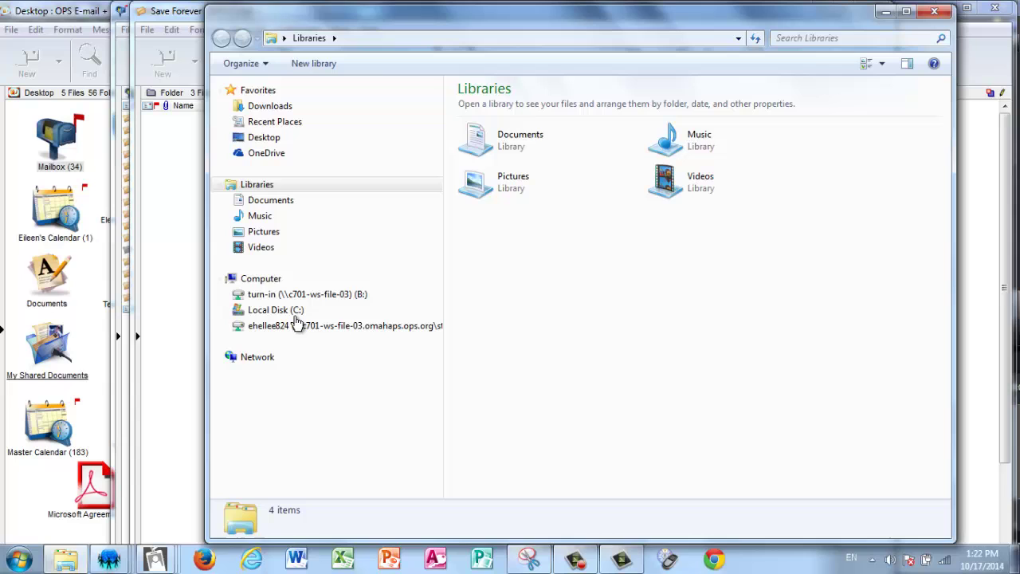
click(281, 138)
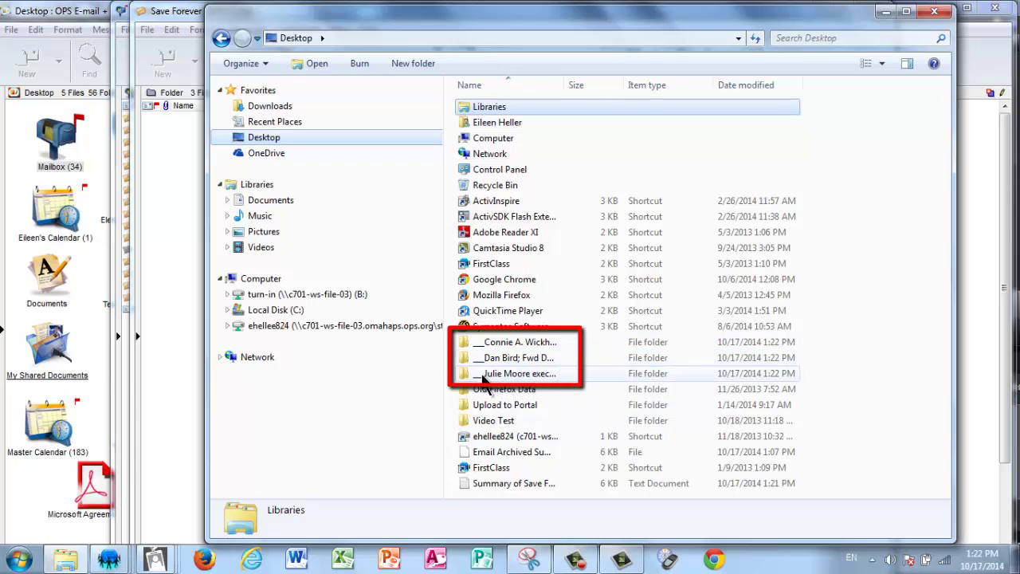
click(491, 340)
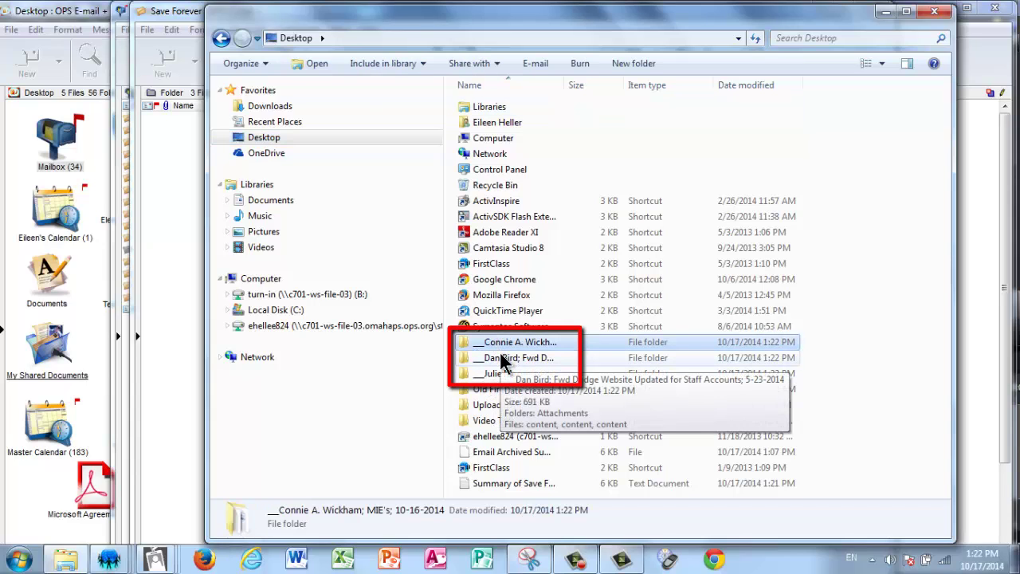
shift+click(500, 370)
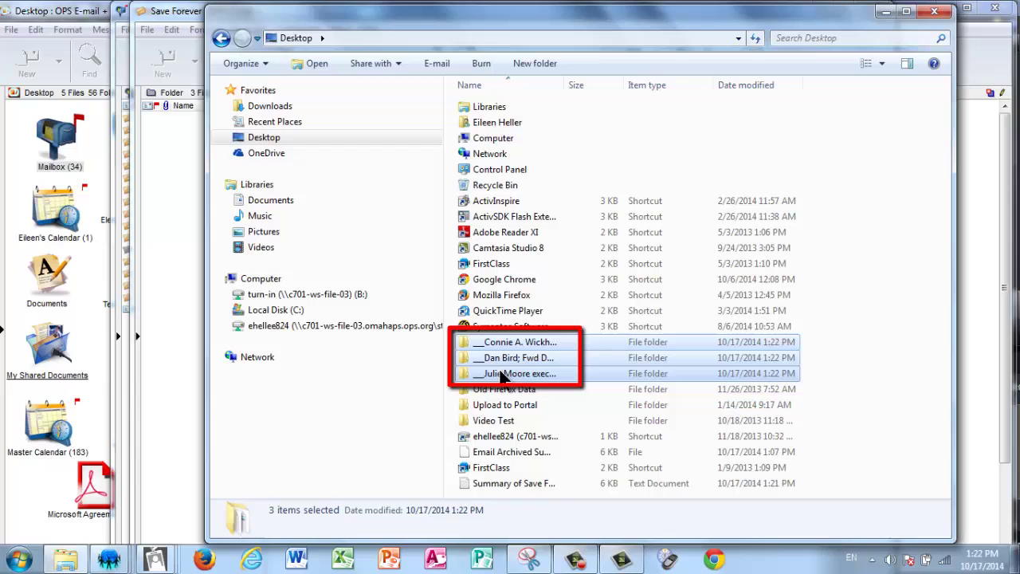
click(570, 398)
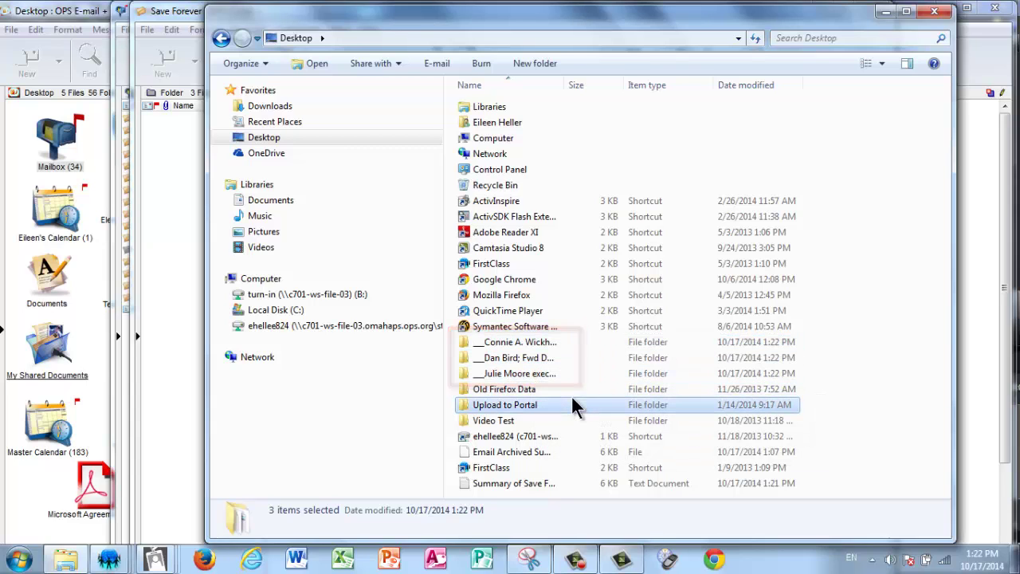
click(521, 344)
double_click(521, 345)
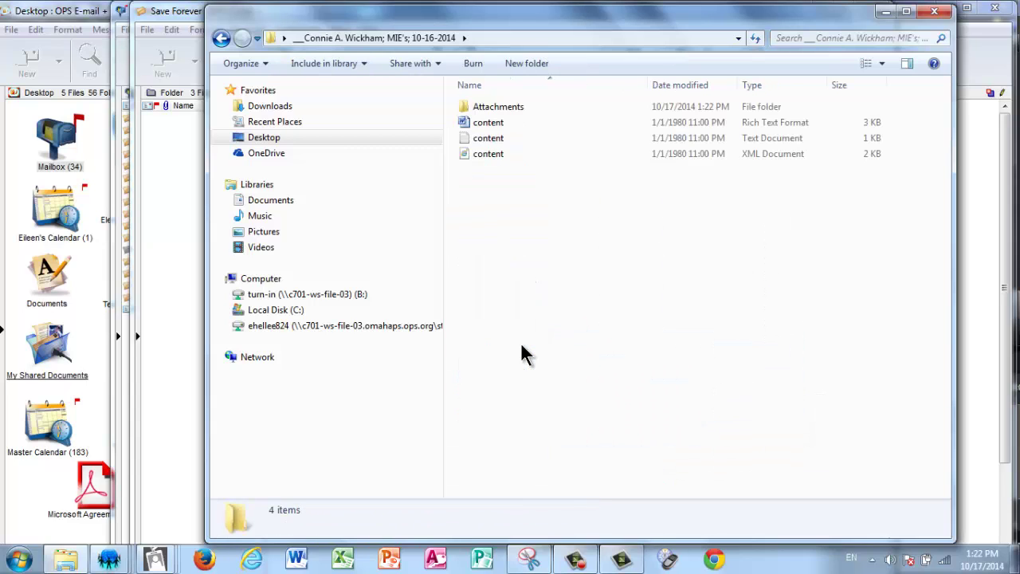
View the message's RTF content file in Word, then close it
double_click(488, 123)
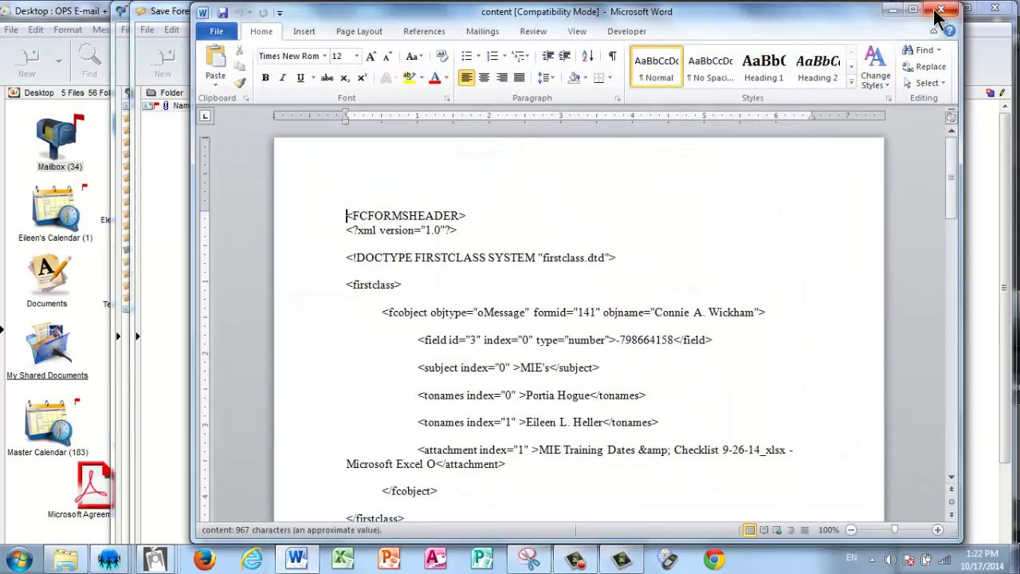
scroll(820, 391, down, 7)
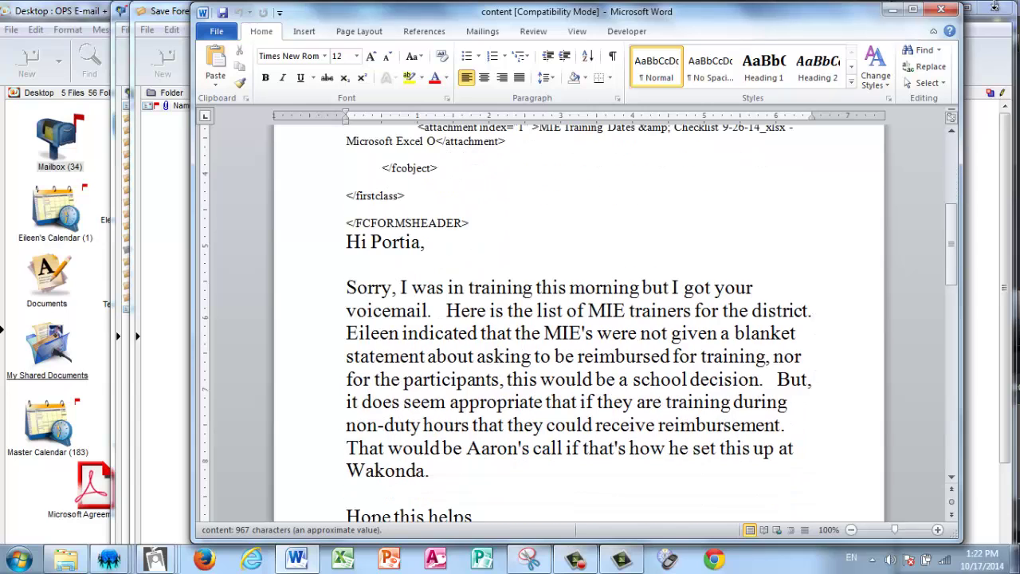
click(942, 10)
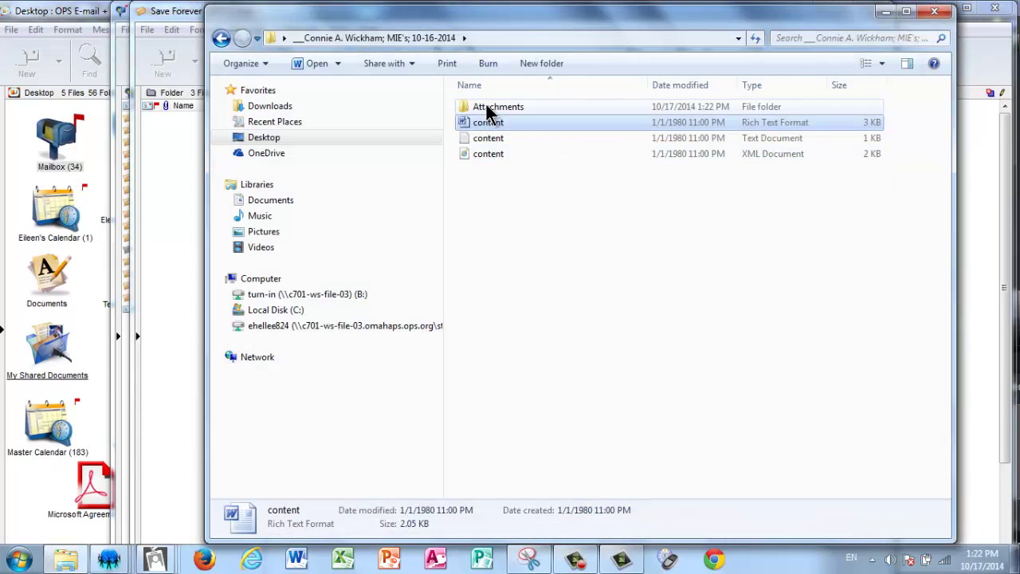
Check the MIE Training Dates spreadsheet in Attachments, cancel opening it, and close Explorer
double_click(488, 108)
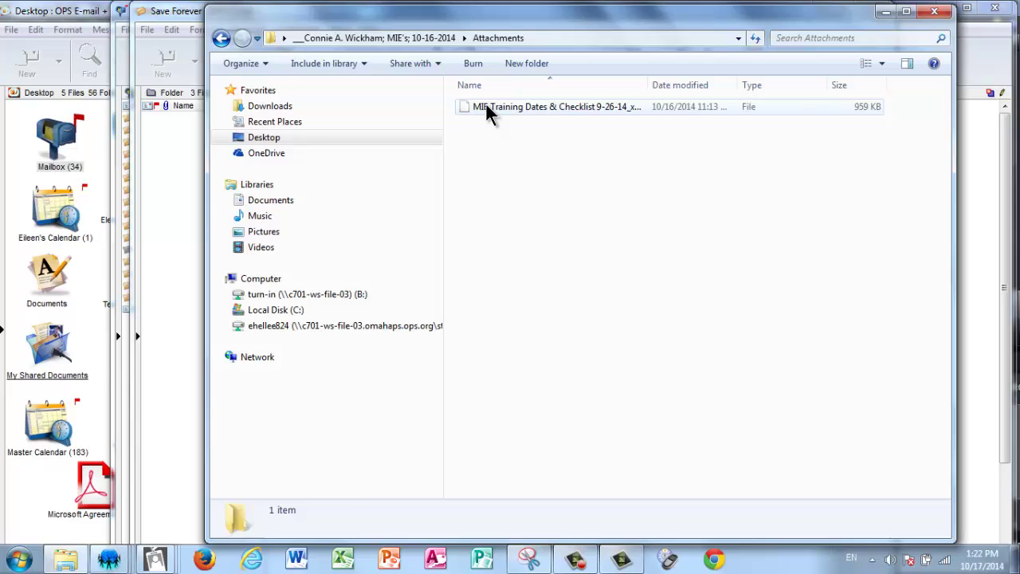
double_click(487, 105)
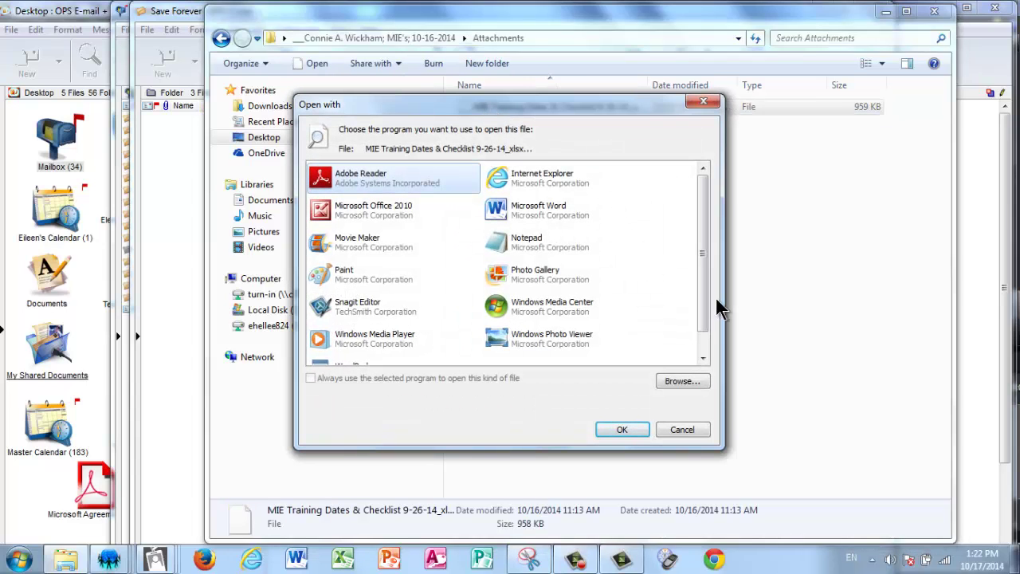
click(677, 430)
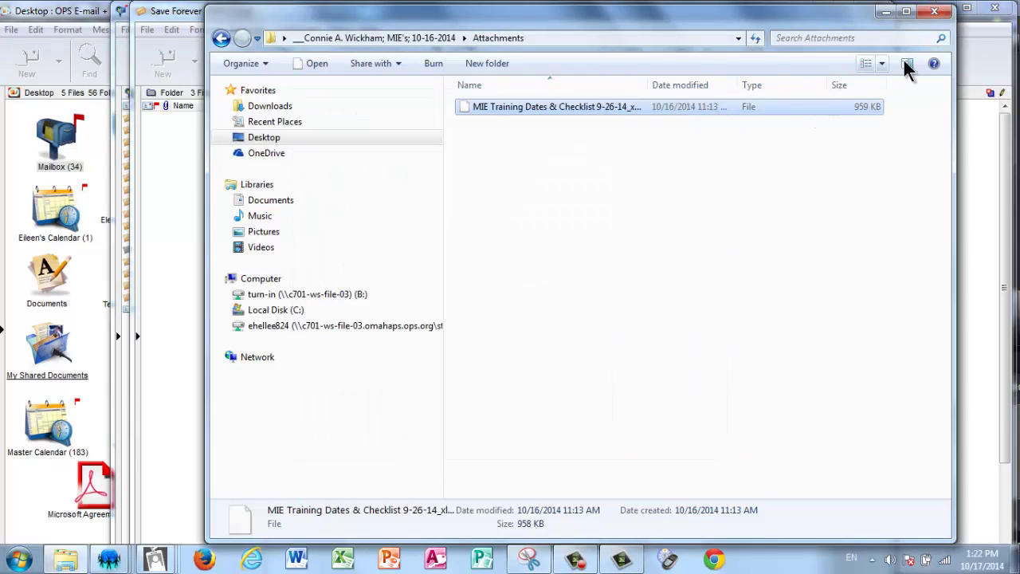
click(935, 13)
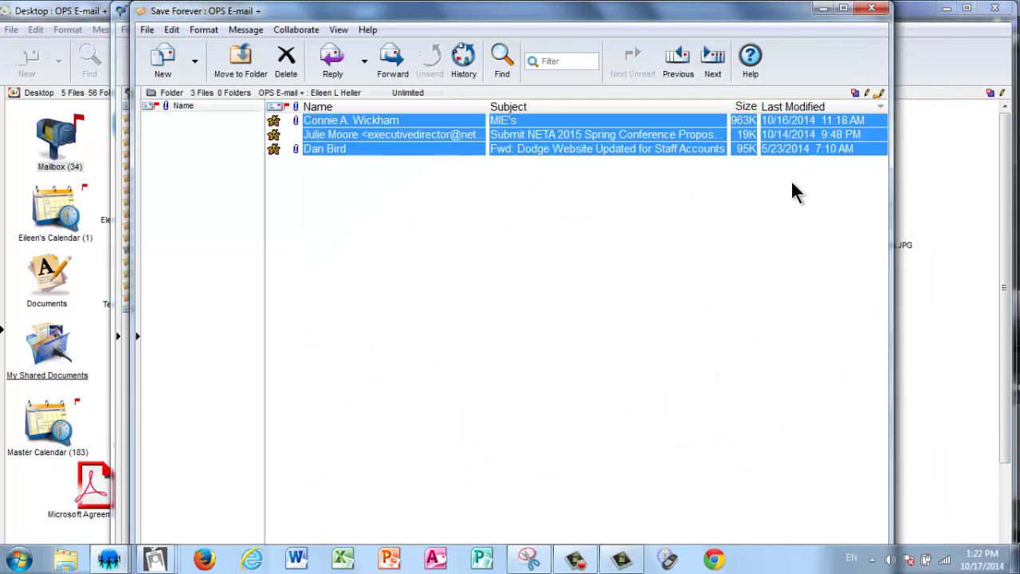